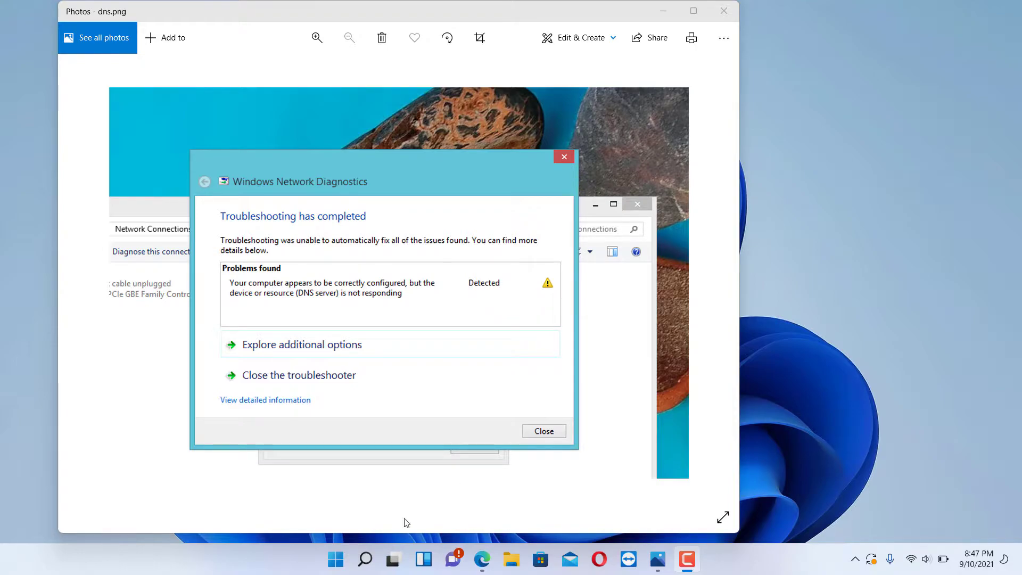
# - Search for 'devi' and launch Device Manager
pyautogui.click(366, 562)
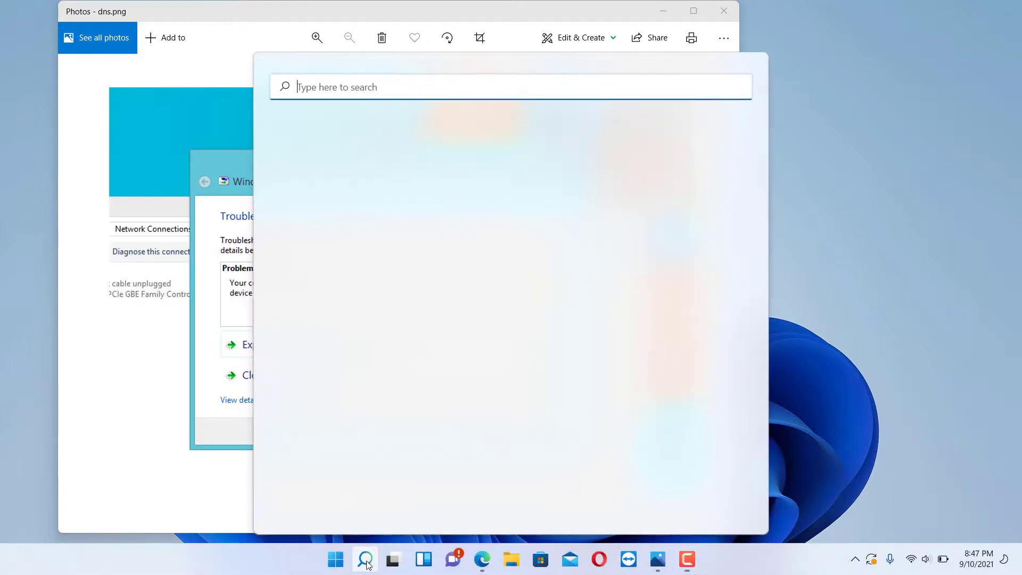
pyautogui.write('devi')
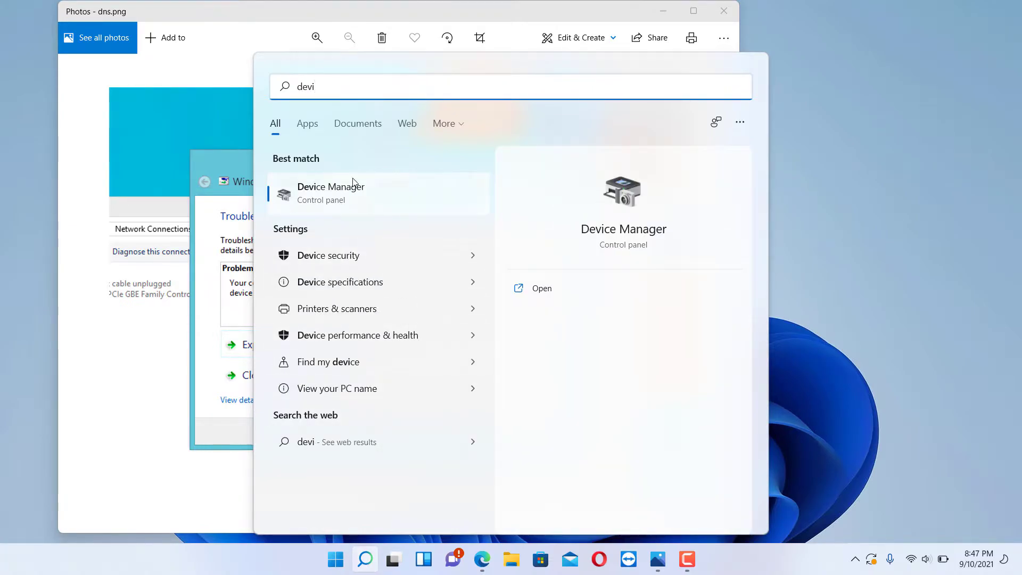
pyautogui.click(331, 197)
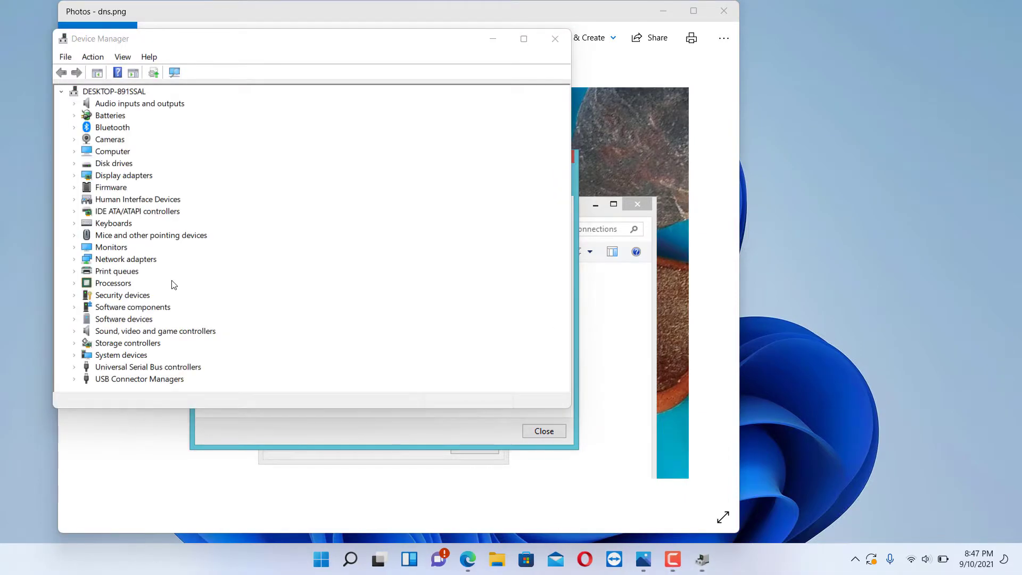
# - Uninstall the Intel(R) Wi-Fi 6 AX200 160MHz device under Network adapters
pyautogui.click(77, 261)
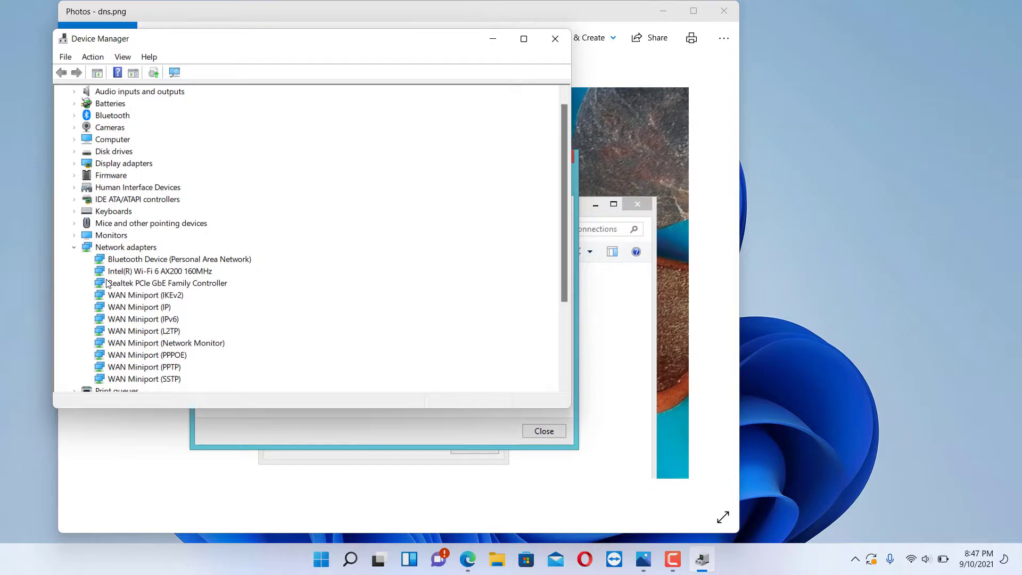
pyautogui.doubleClick(149, 272)
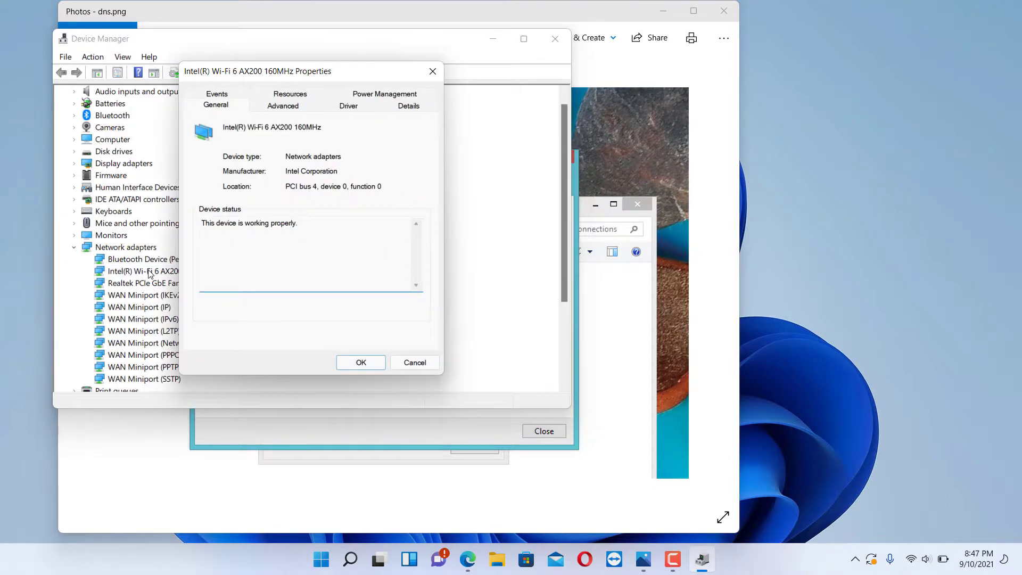
pyautogui.click(361, 362)
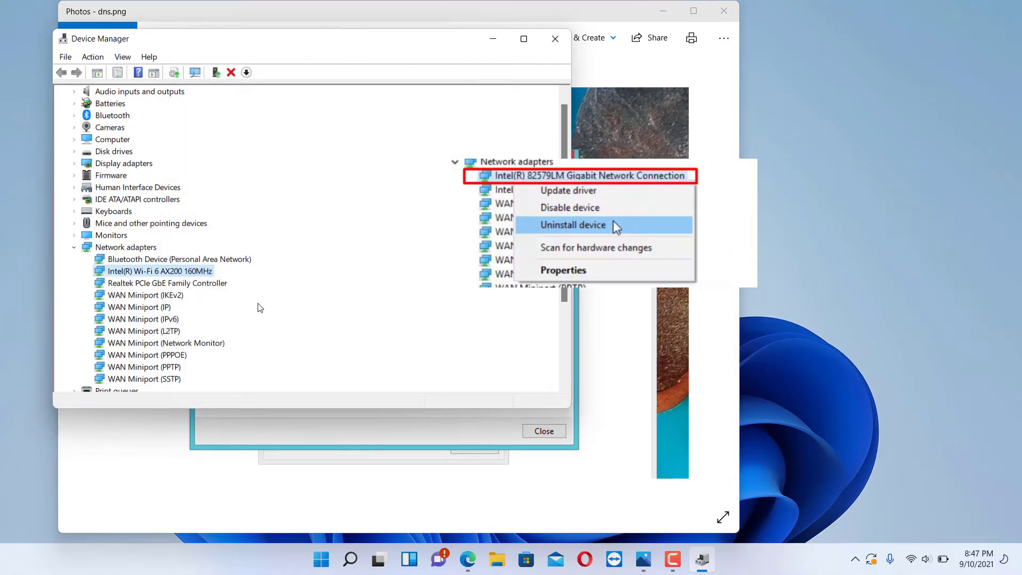
pyautogui.rightClick(171, 274)
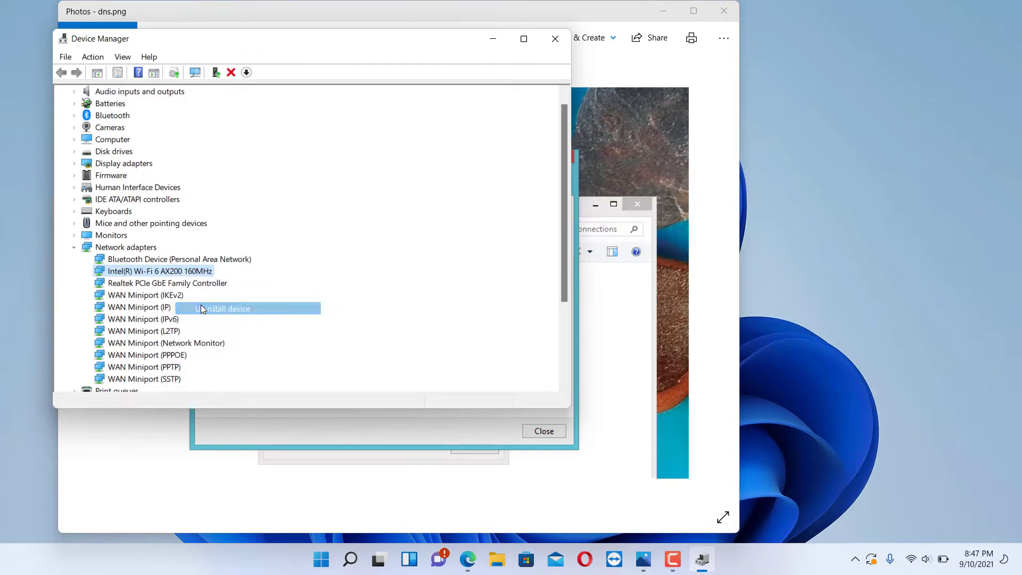
pyautogui.click(201, 306)
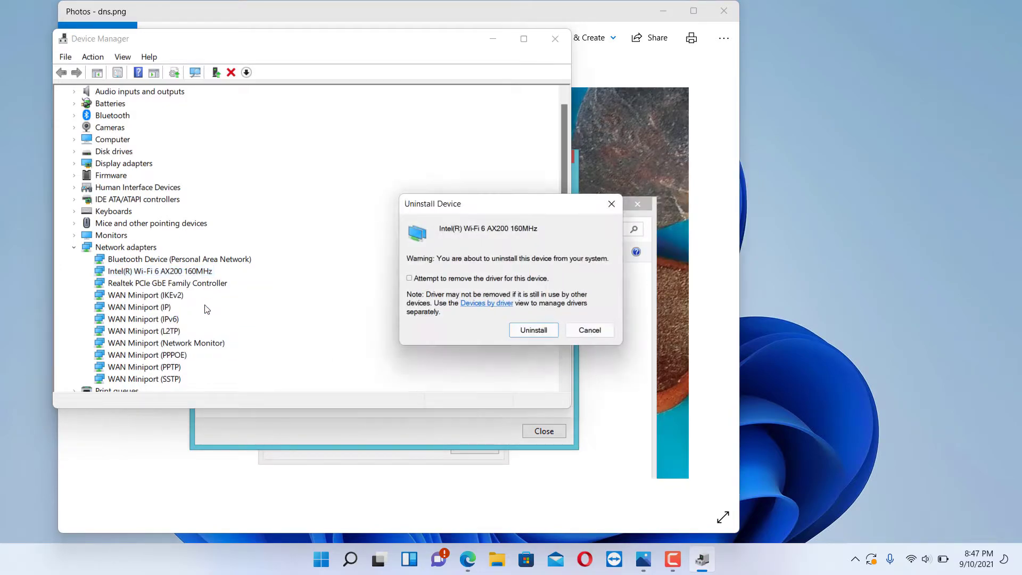
pyautogui.click(525, 330)
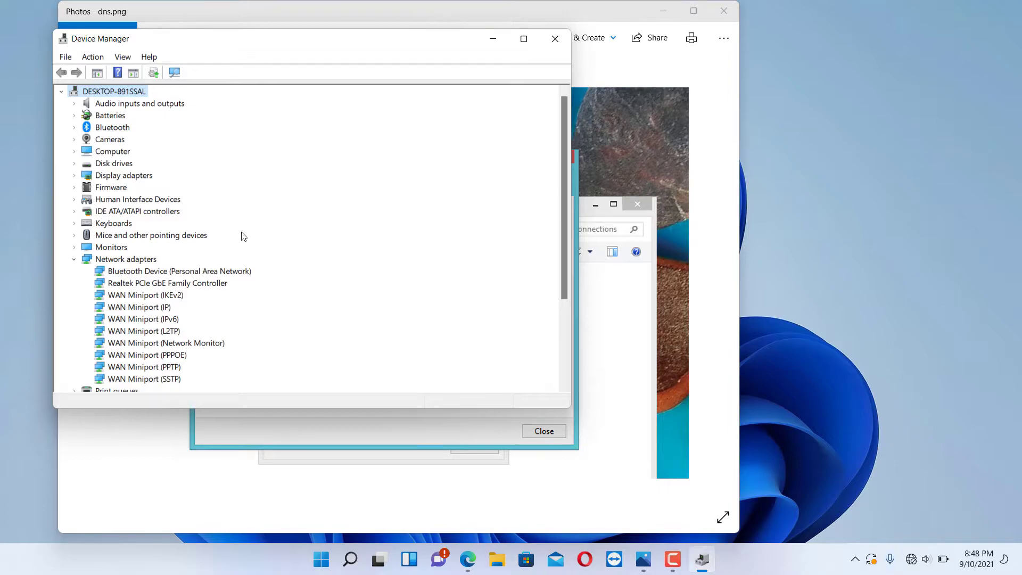
# - Scan the computer for hardware changes so the Intel Wi-Fi 6 AX200 adapter reinstalls
pyautogui.rightClick(101, 93)
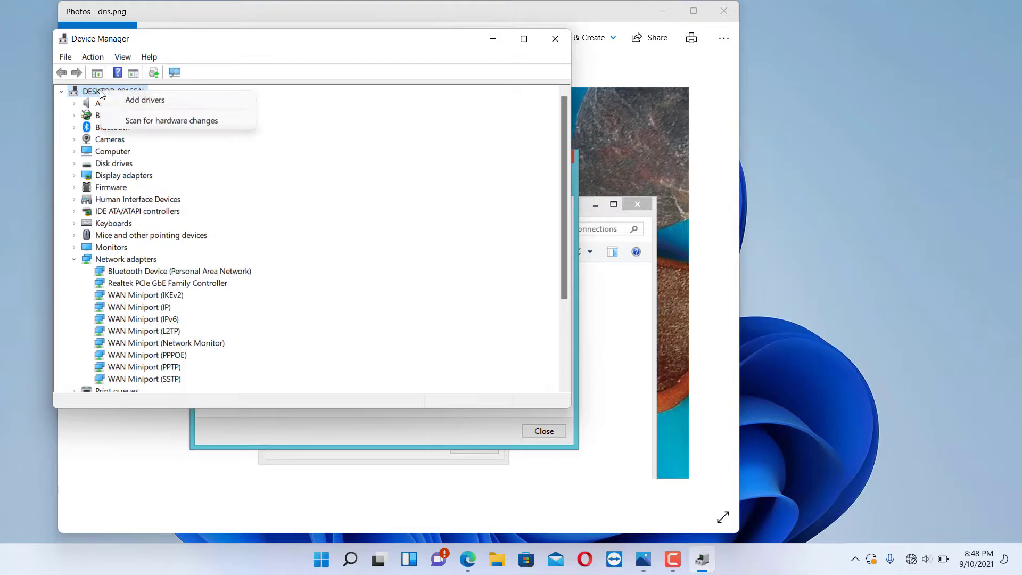
pyautogui.click(133, 122)
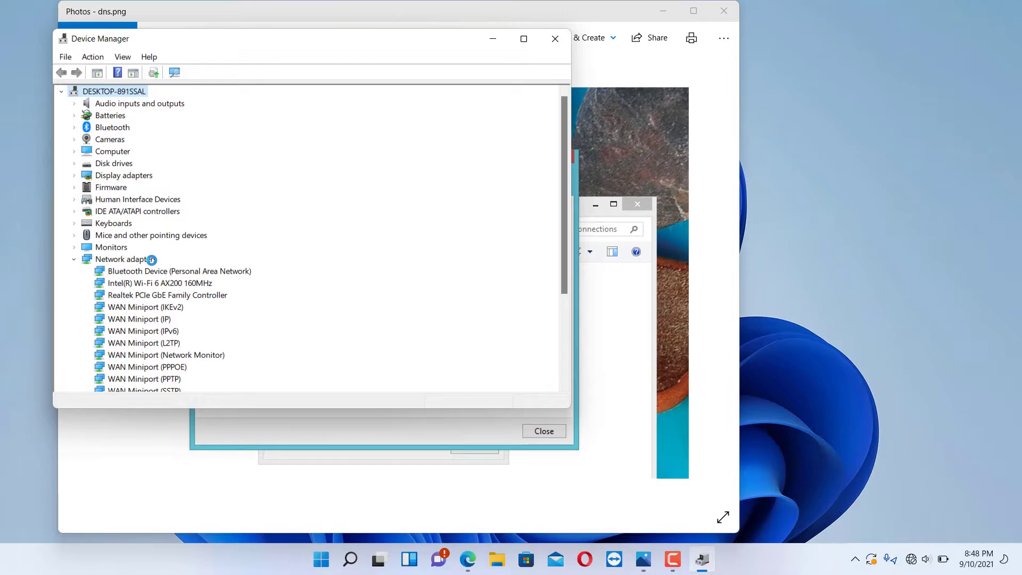
pyautogui.click(915, 568)
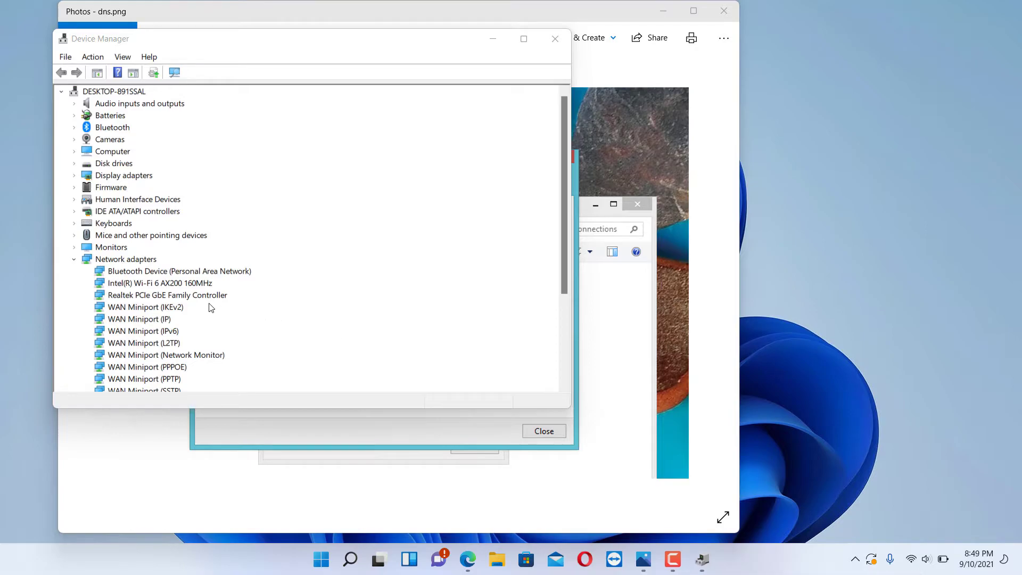
pyautogui.rightClick(150, 287)
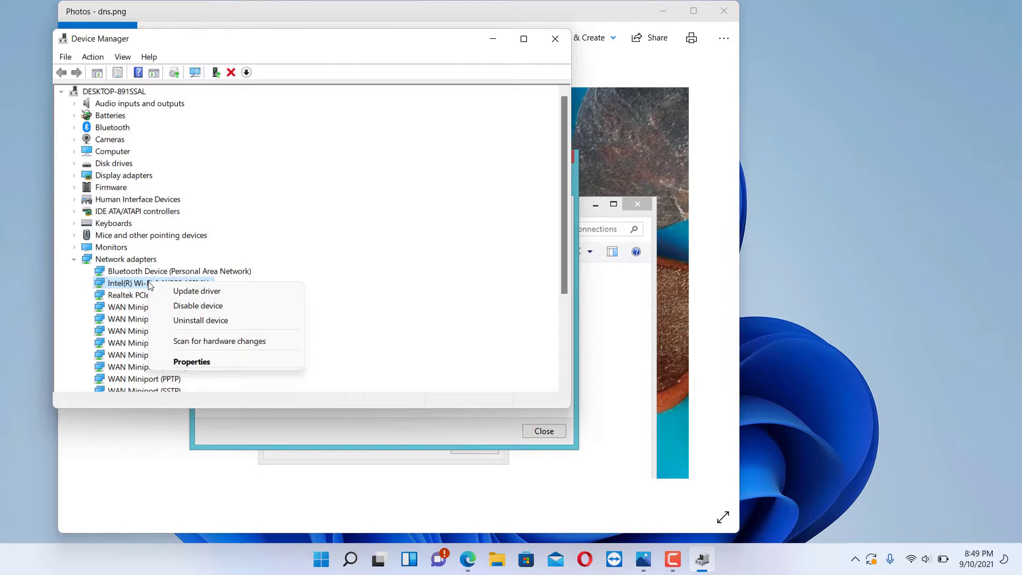
pyautogui.click(180, 292)
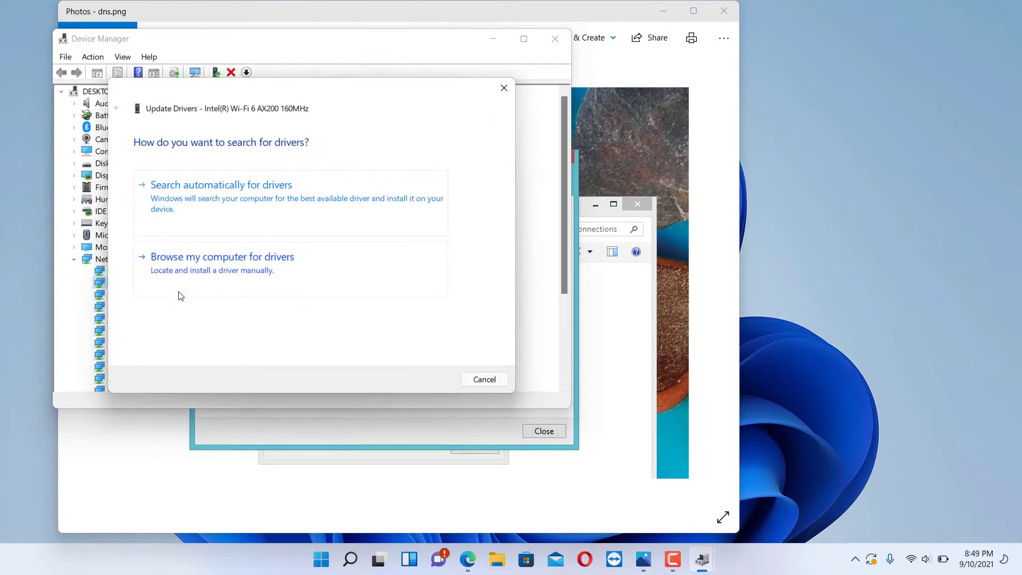
pyautogui.click(232, 211)
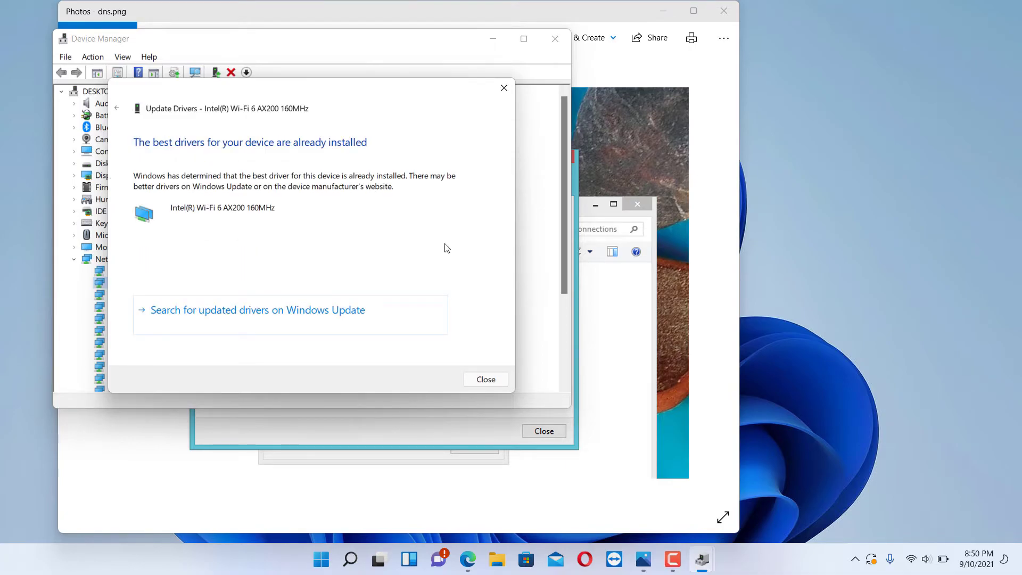
pyautogui.click(479, 381)
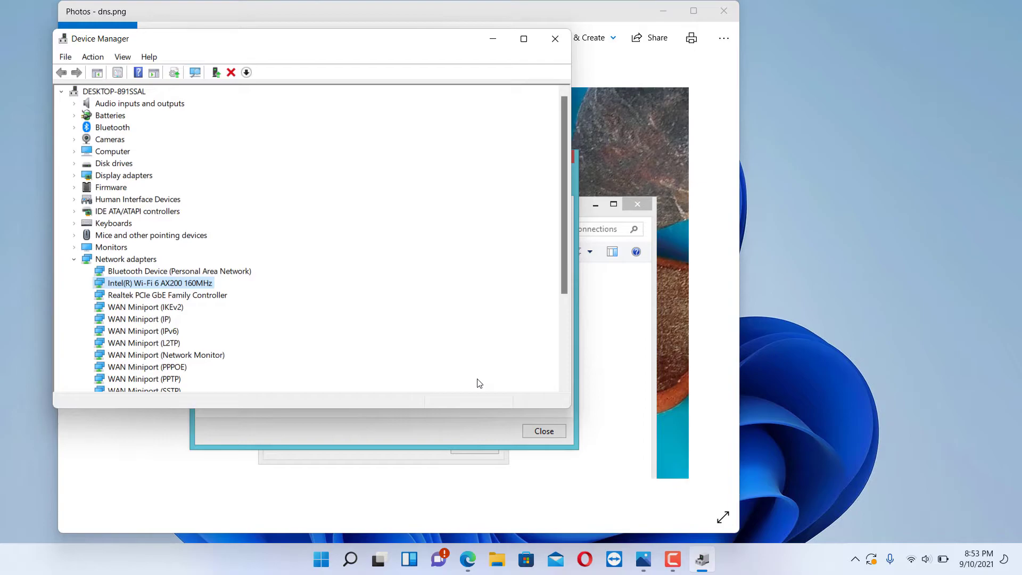
# - Open Control Panel's Network and Sharing Center and go to Change adapter settings
pyautogui.click(352, 566)
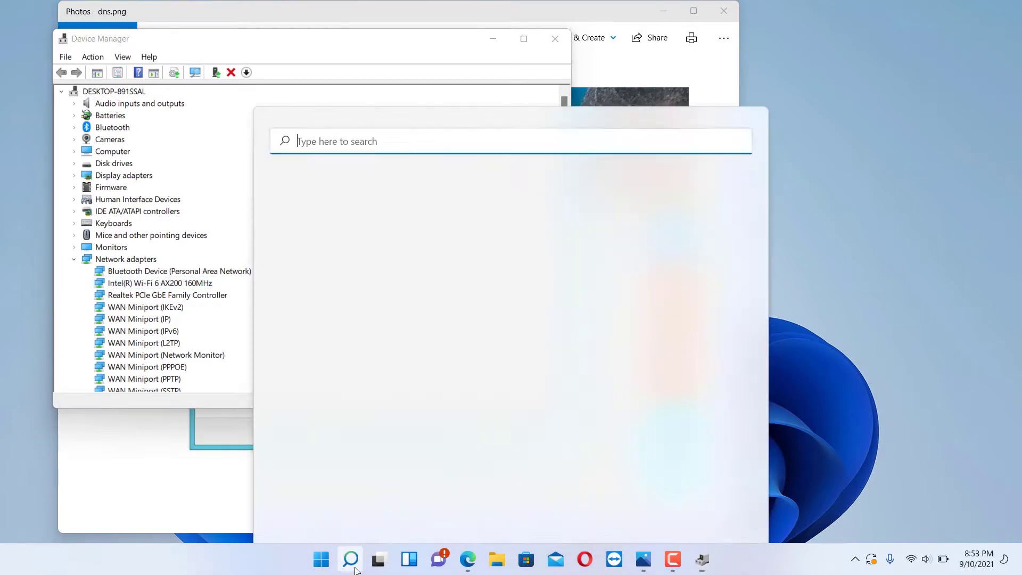
pyautogui.write('con')
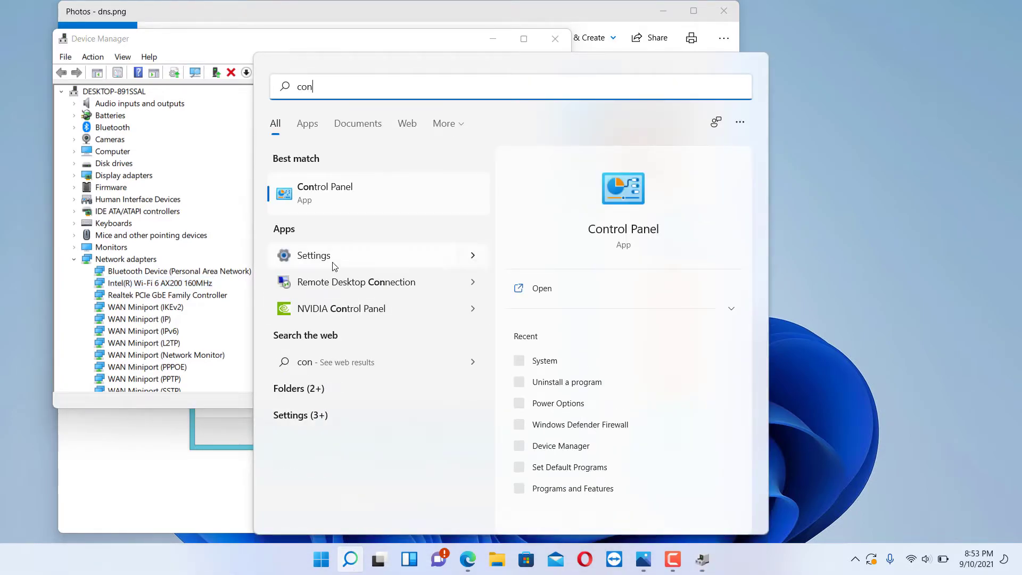
pyautogui.click(344, 204)
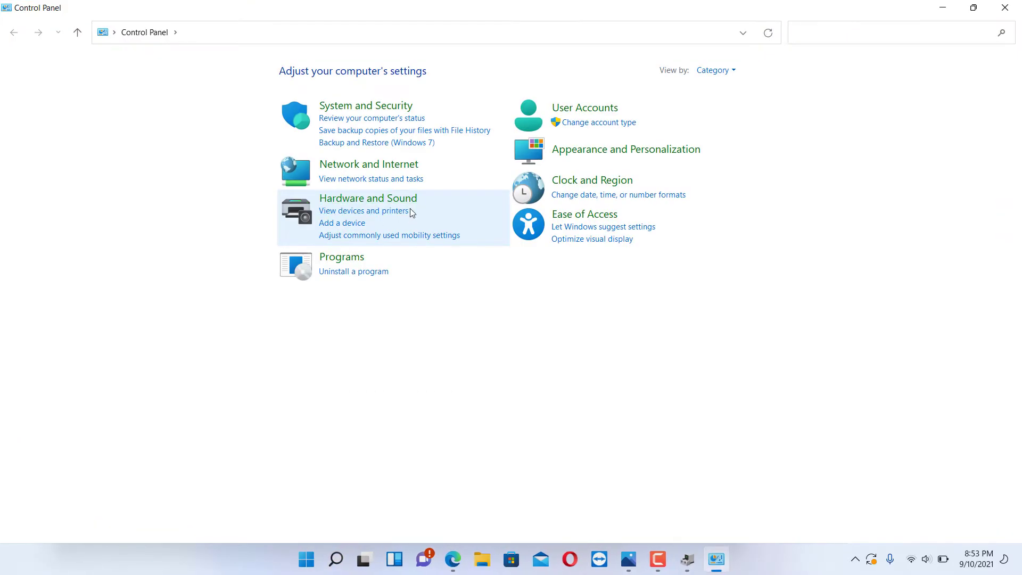
pyautogui.click(371, 170)
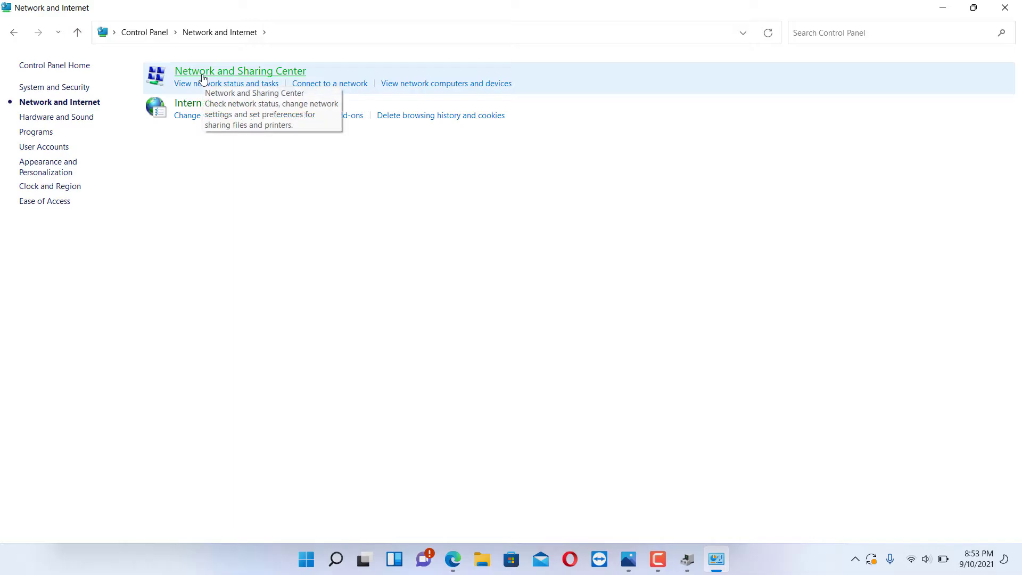
pyautogui.click(202, 75)
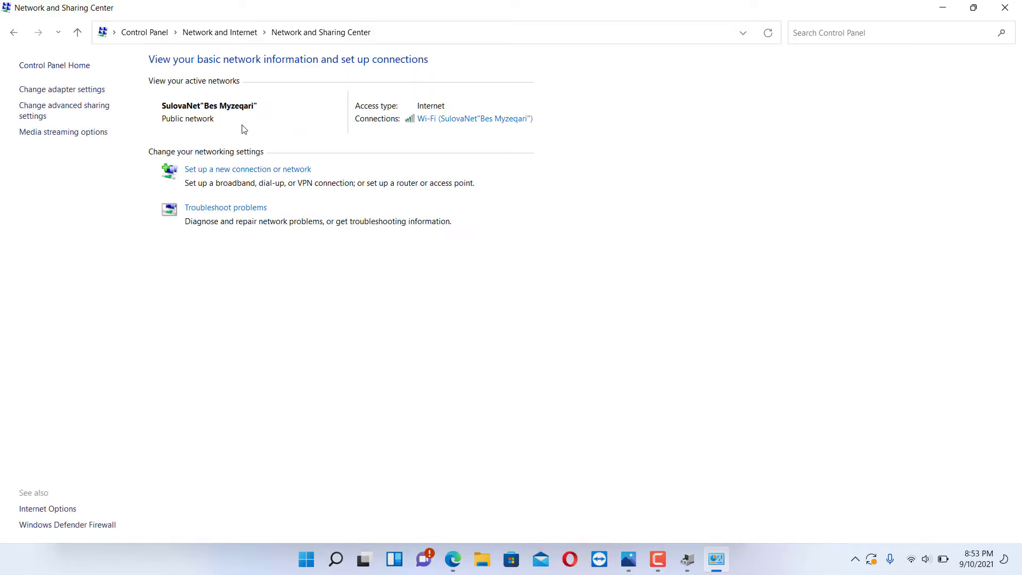
pyautogui.click(91, 90)
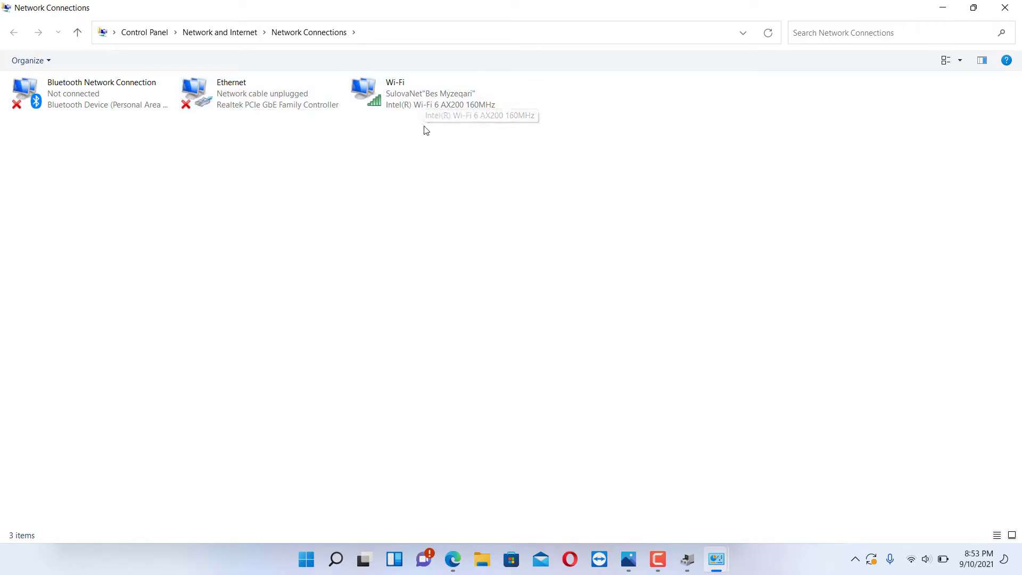
# - Give Wi-Fi's TCP/IPv4 a manual preferred DNS server of 8.8.8.8 and confirm both dialogs
pyautogui.rightClick(429, 105)
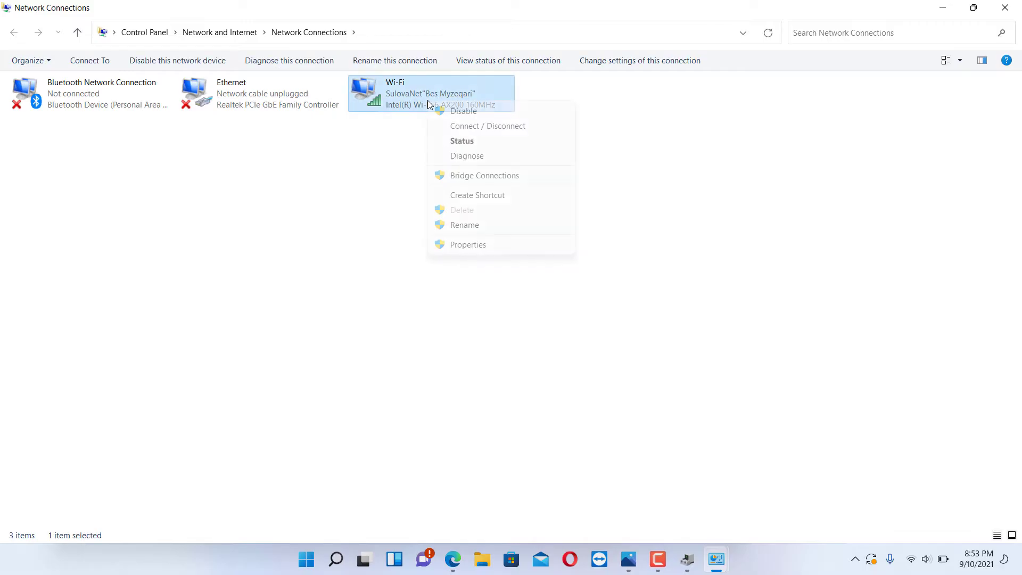
pyautogui.click(464, 245)
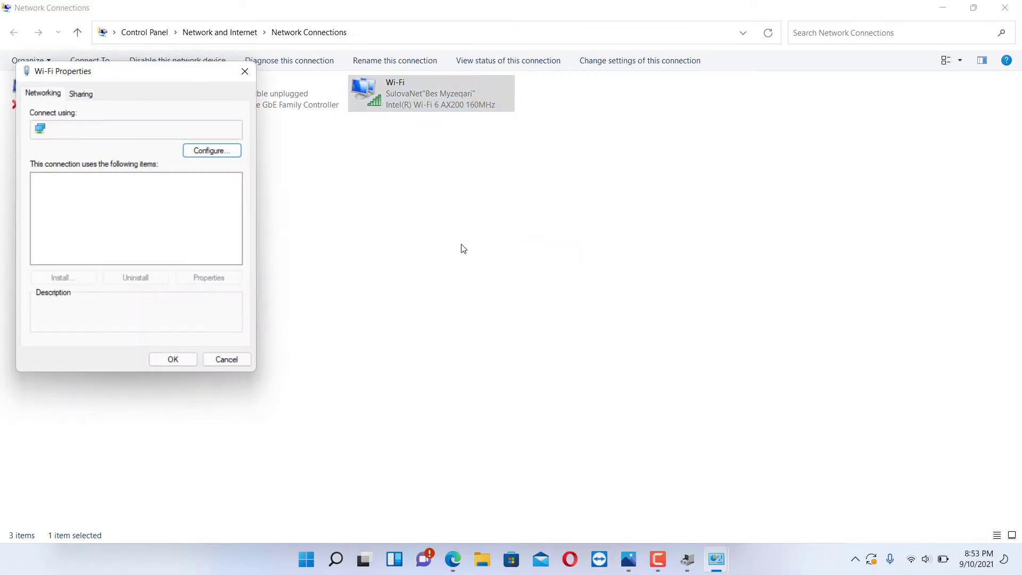
pyautogui.moveTo(141, 75); pyautogui.dragTo(387, 76)
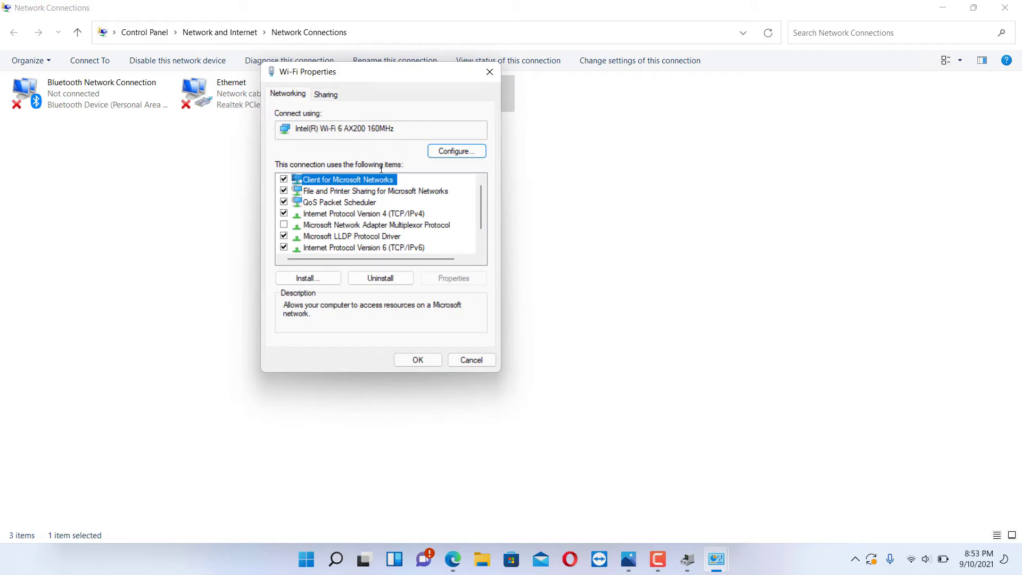
pyautogui.click(410, 215)
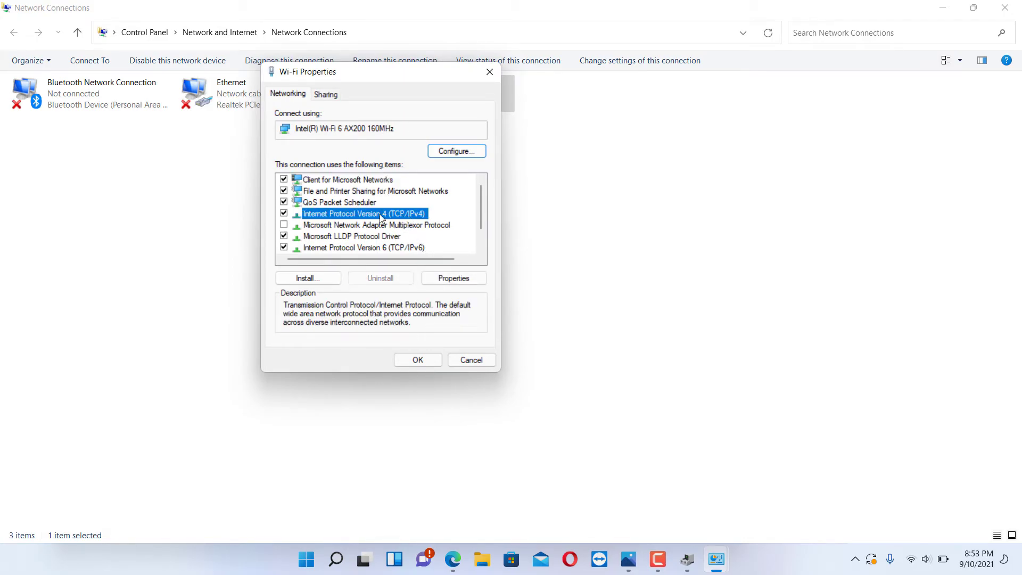
pyautogui.doubleClick(383, 215)
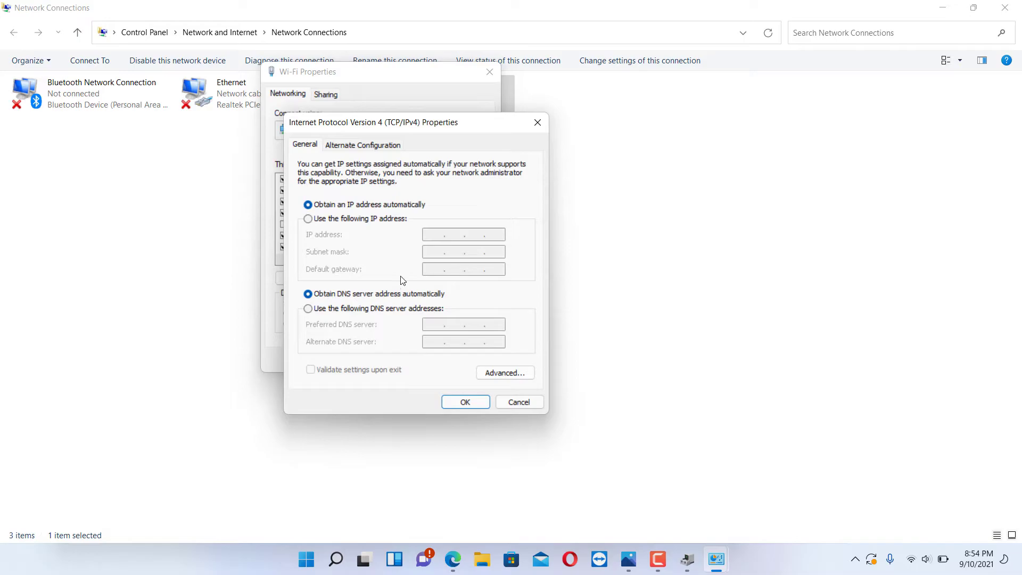
pyautogui.click(343, 312)
pyautogui.write('8')
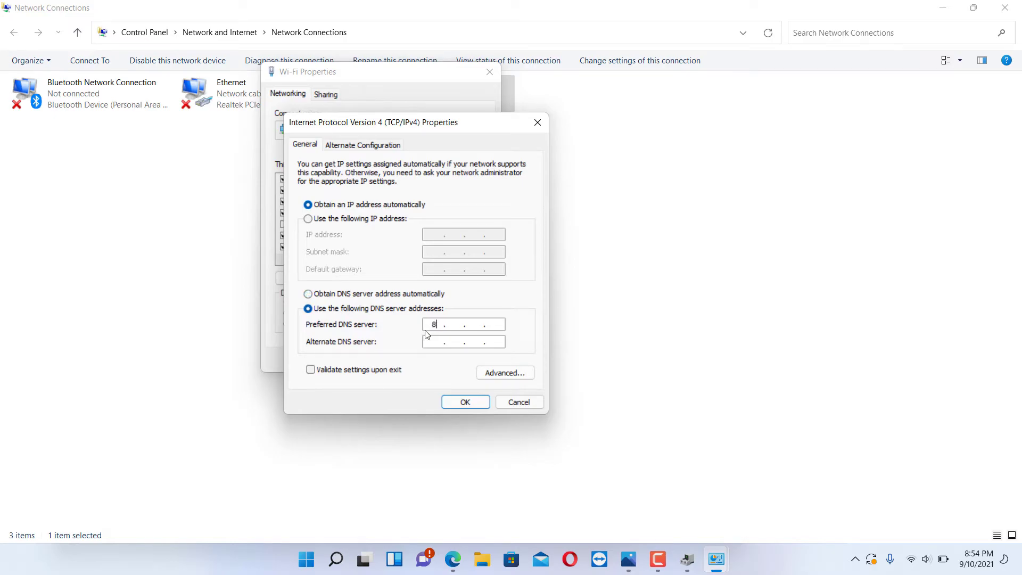
pyautogui.write('.8.8.8')
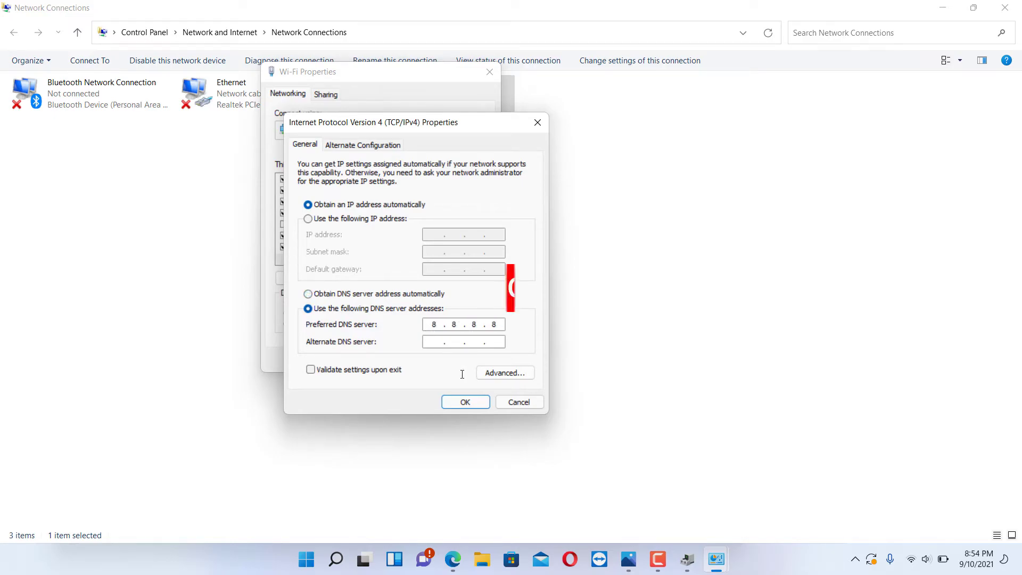
pyautogui.click(464, 401)
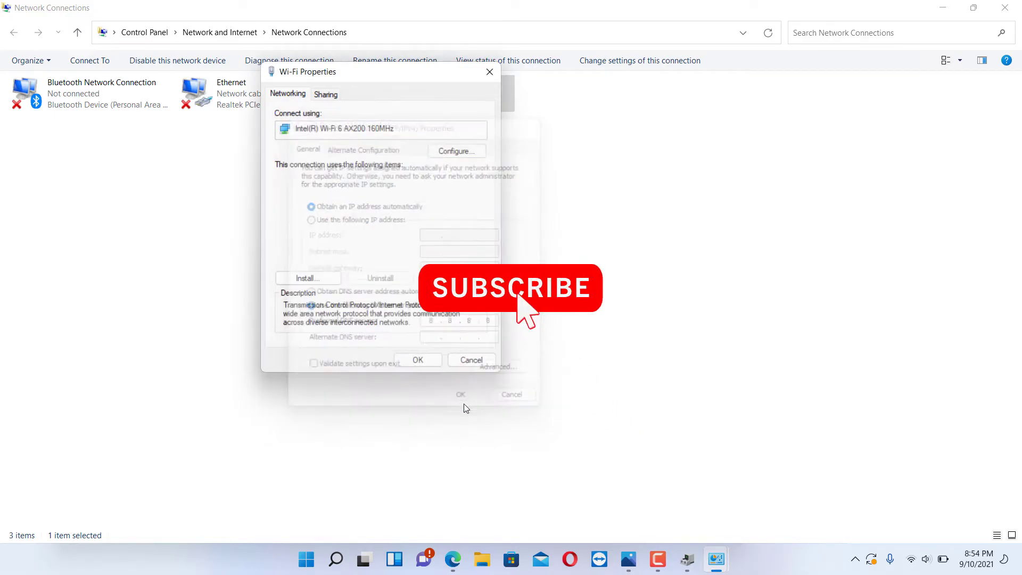
pyautogui.click(423, 362)
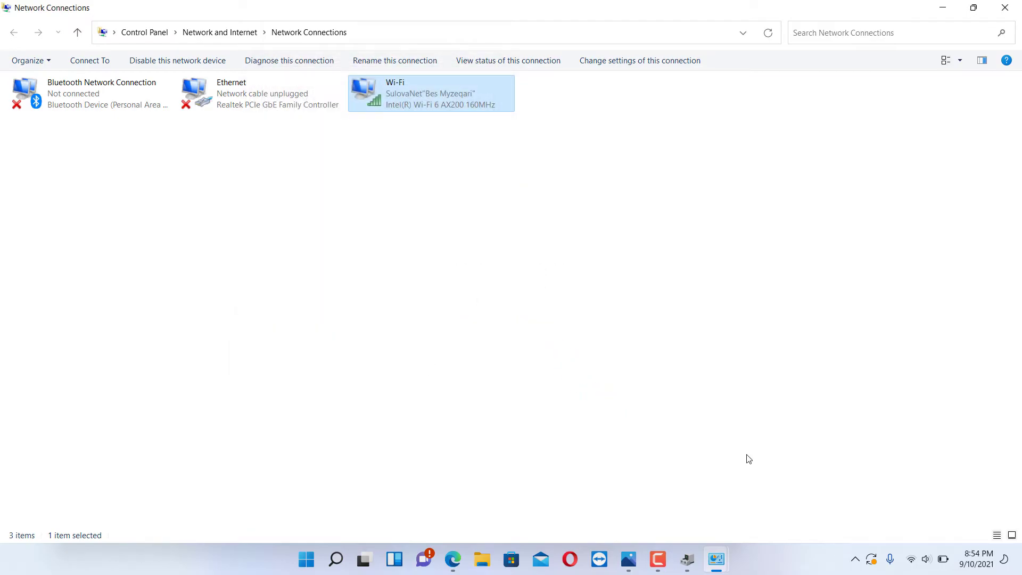
# - Switch Wi-Fi's TCP/IPv4 back to 'Obtain DNS server address automatically' and confirm both dialogs
pyautogui.rightClick(404, 92)
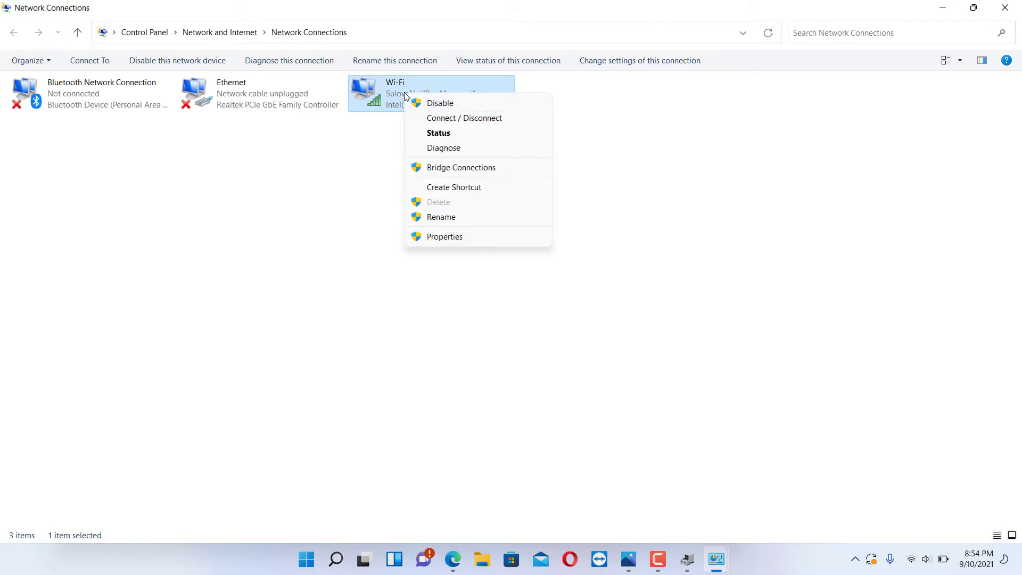
pyautogui.click(461, 235)
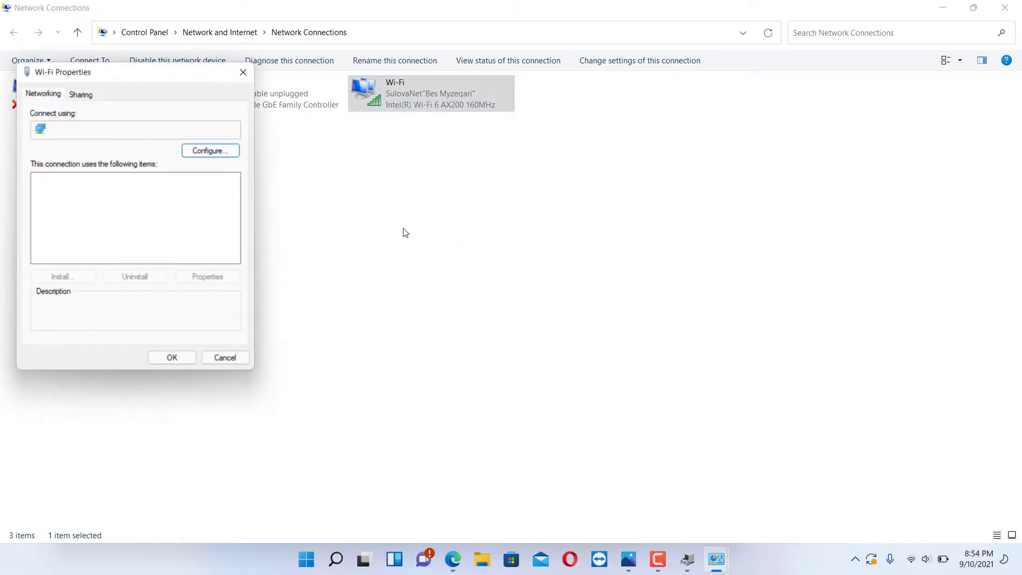
pyautogui.click(149, 214)
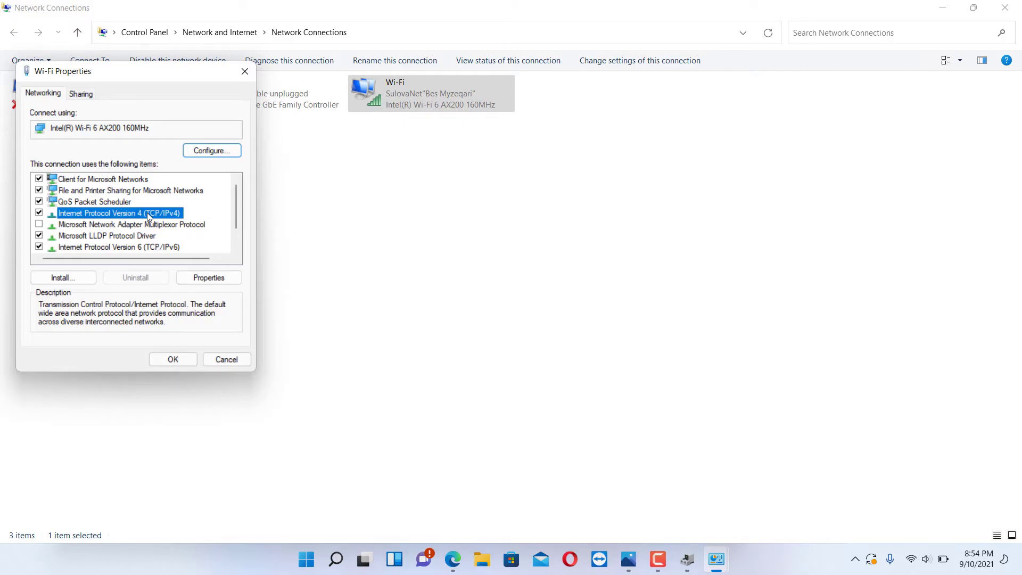
pyautogui.doubleClick(147, 212)
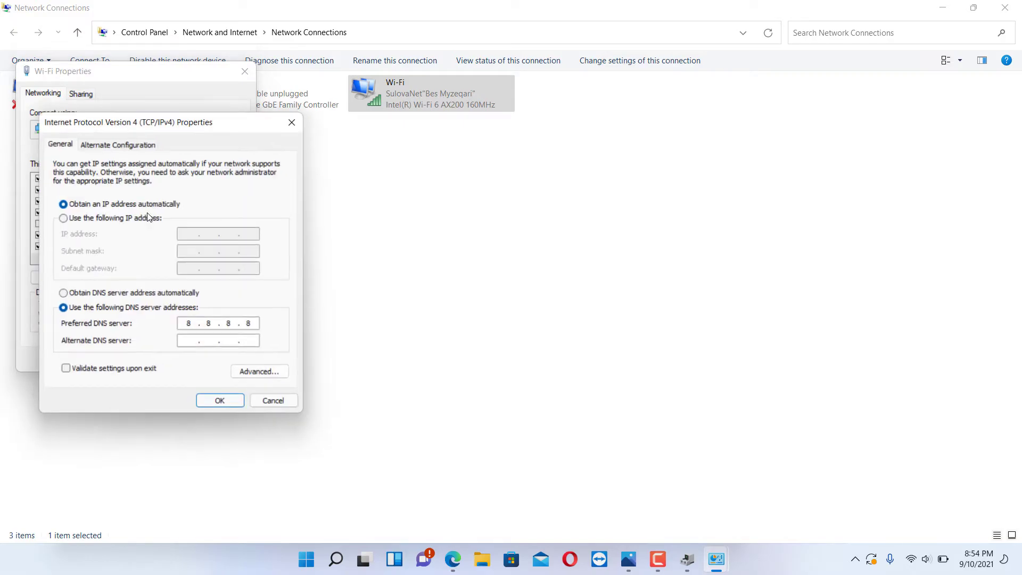
pyautogui.click(133, 294)
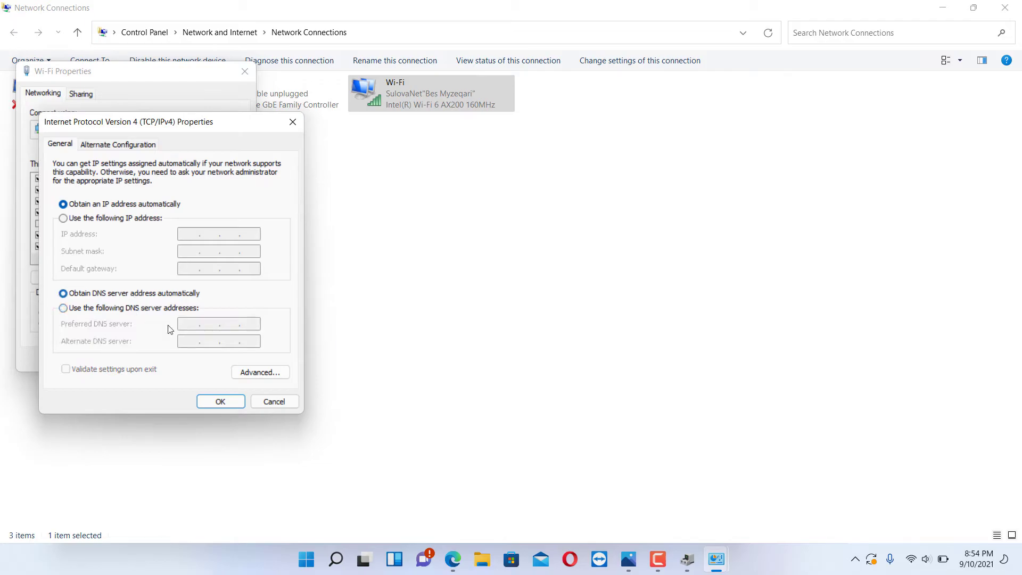
pyautogui.click(228, 404)
pyautogui.click(175, 359)
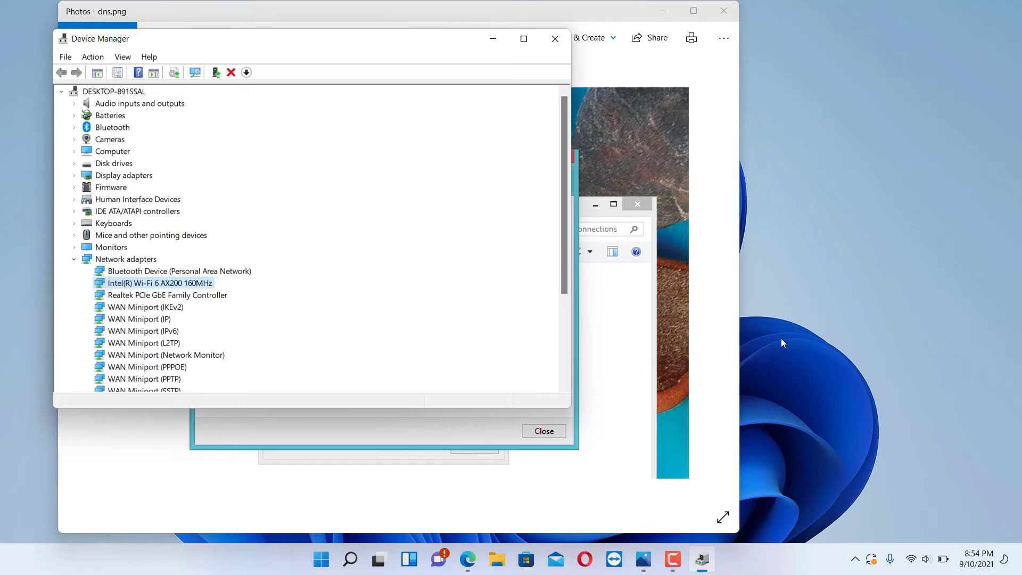
# - Search for 'cmd' and launch Command Prompt as administrator
pyautogui.click(346, 567)
pyautogui.write('cmd')
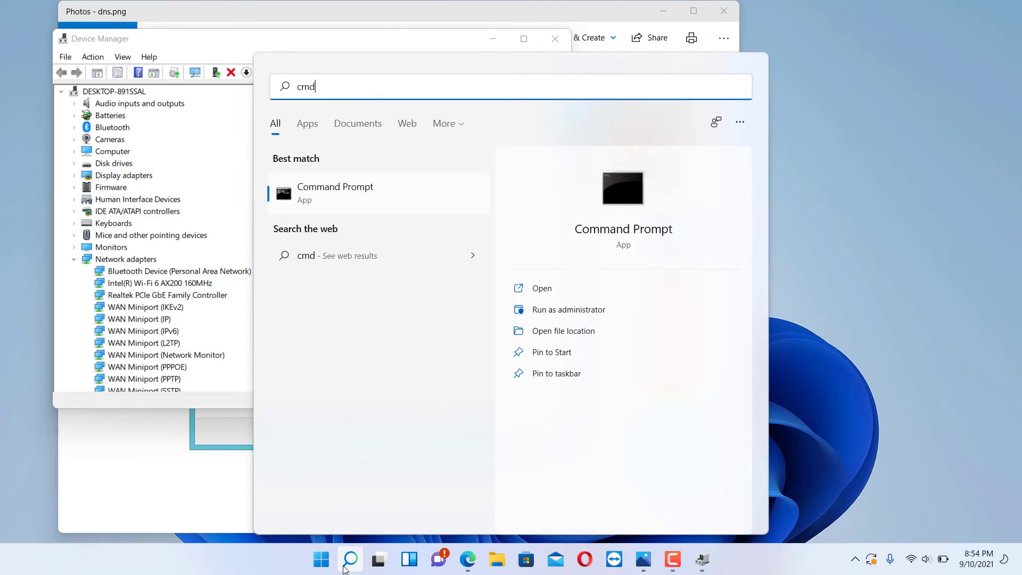
pyautogui.rightClick(362, 212)
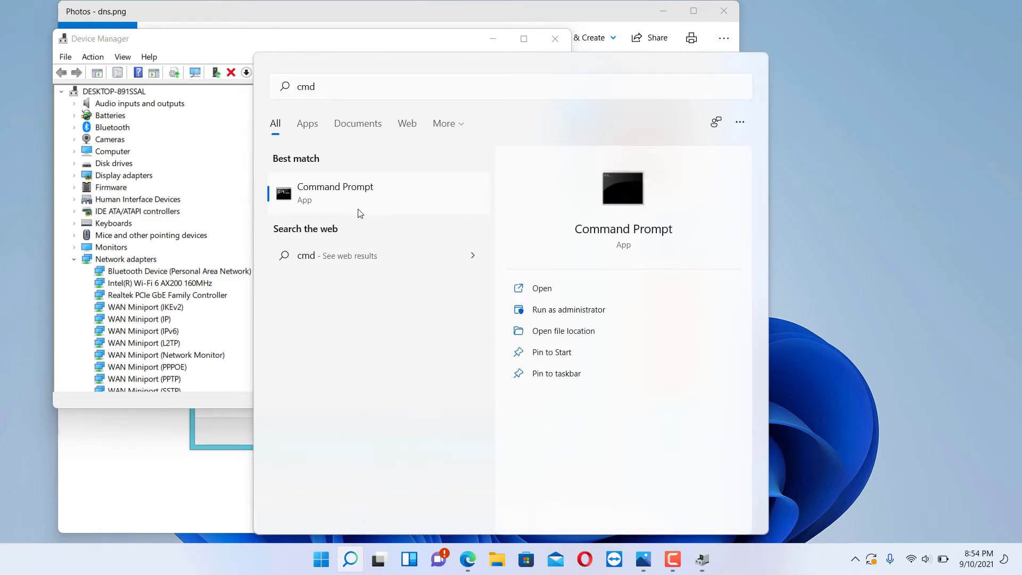
pyautogui.press('Escape')
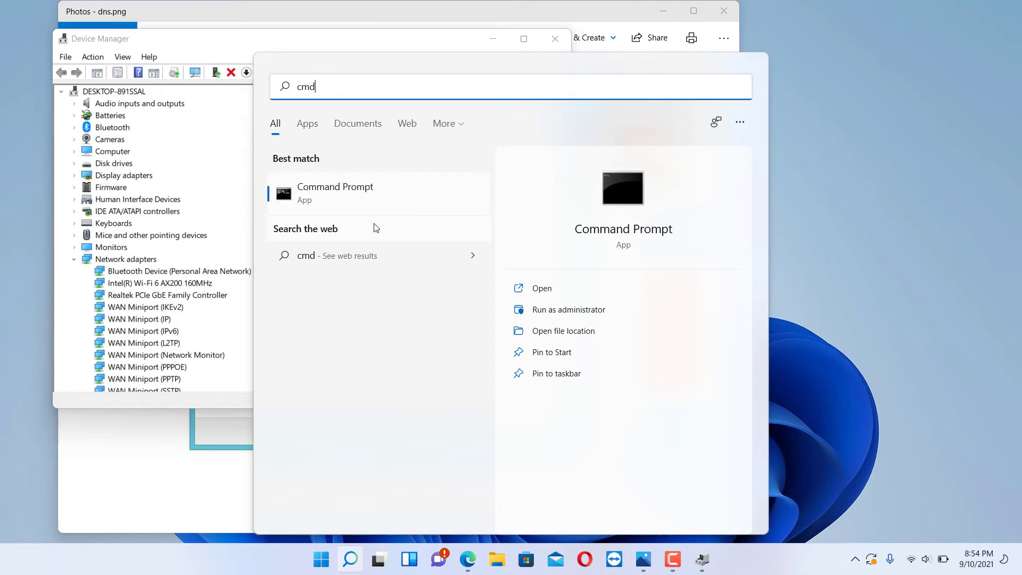
pyautogui.press('Return')
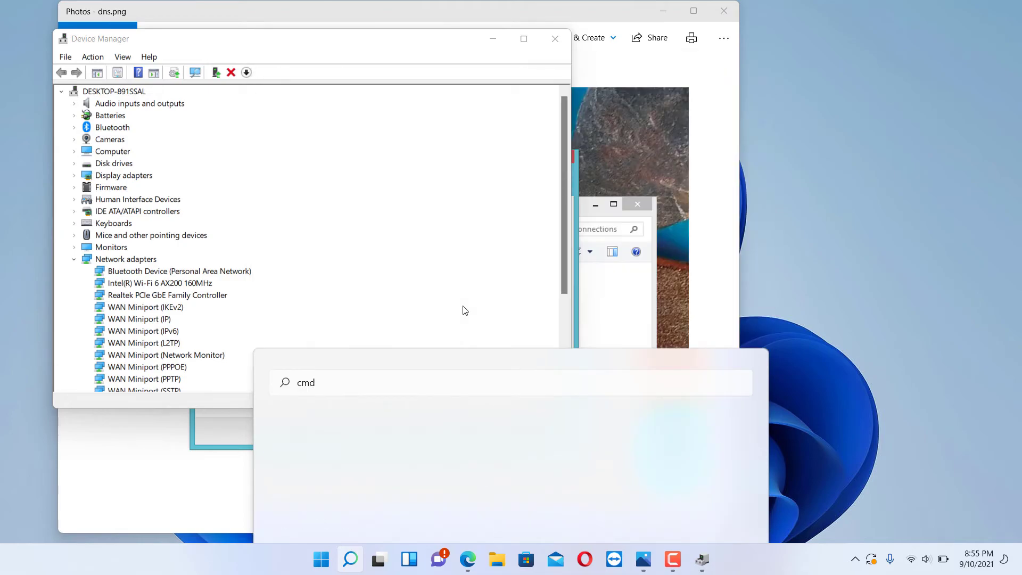
pyautogui.hotkey('ctrl', 'shift', 'Return')
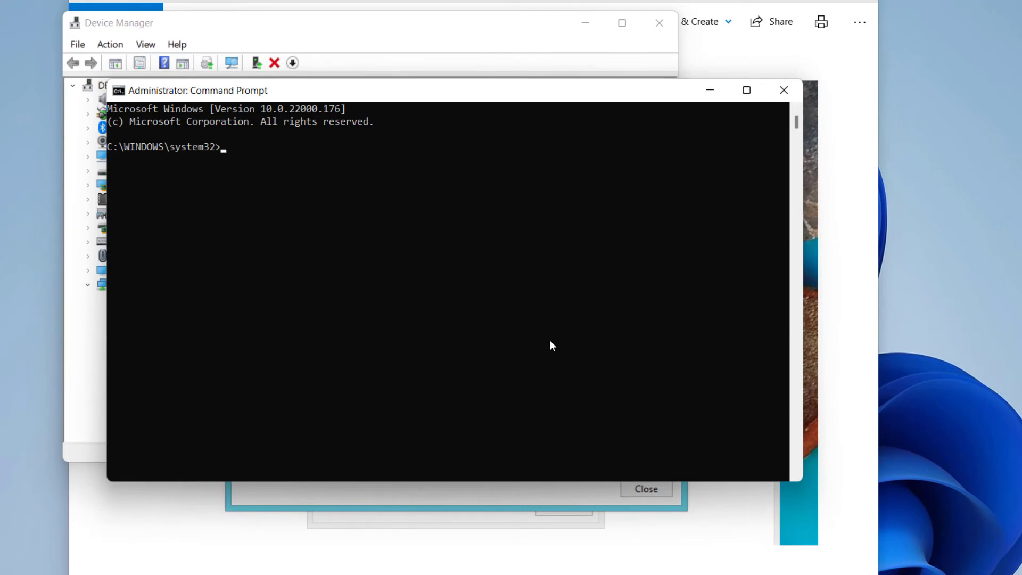
# - Run ipconfig/flushdns, then ipconfig/release
pyautogui.write('ipconfig/flushdns')
pyautogui.press('Return')
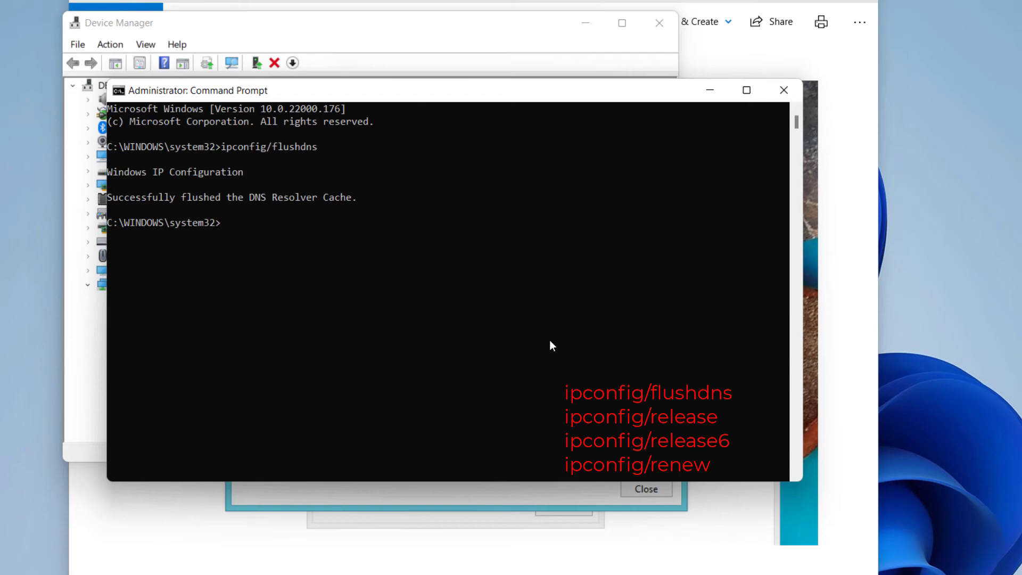
pyautogui.write('ipconfig/release')
pyautogui.press('Return')
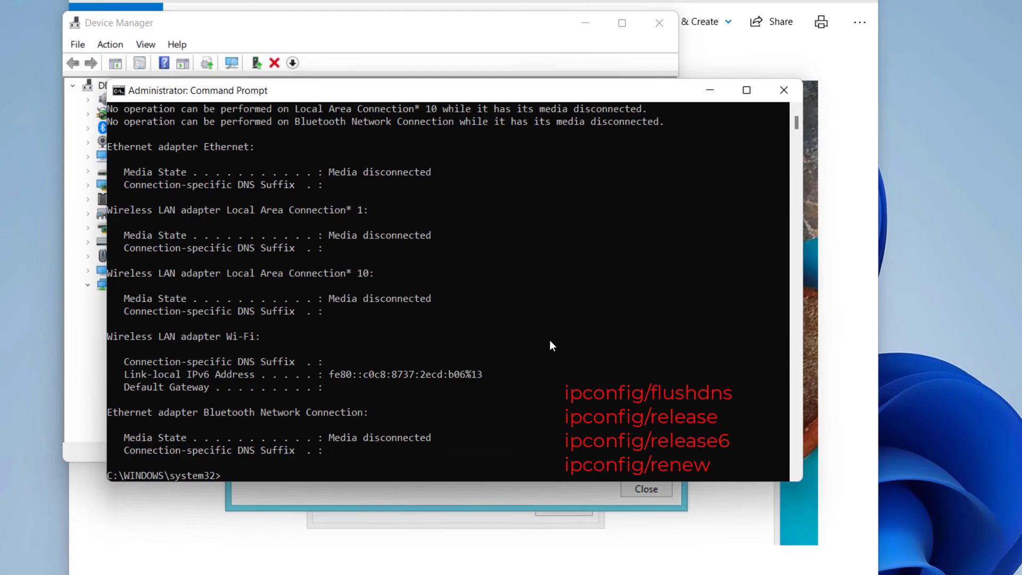
# - Run ipconfig/release once more, then ipconfig/renew
pyautogui.write('ipconfig/release6')
pyautogui.press('Return')
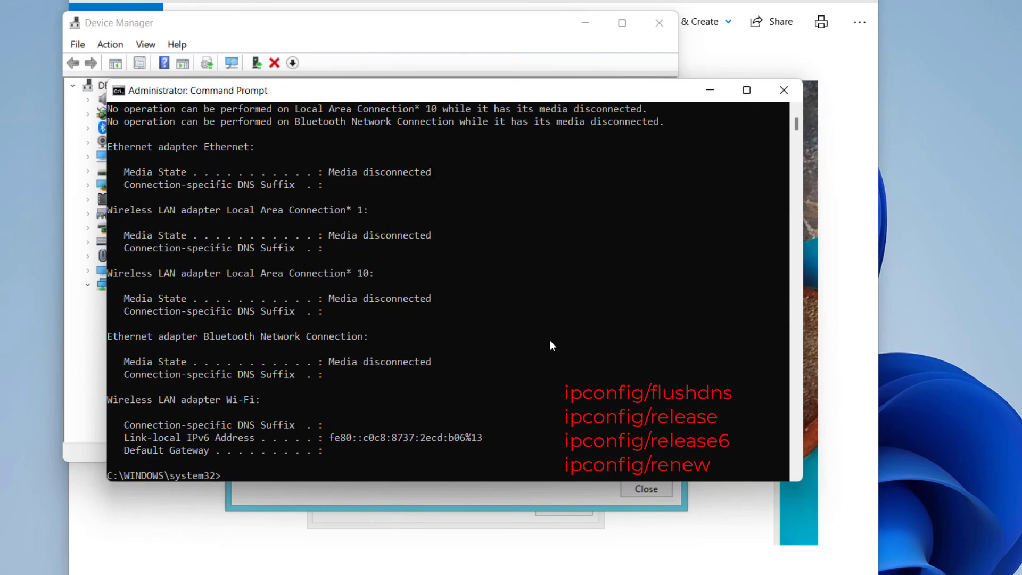
pyautogui.write('ipconfig/renew')
pyautogui.press('Return')
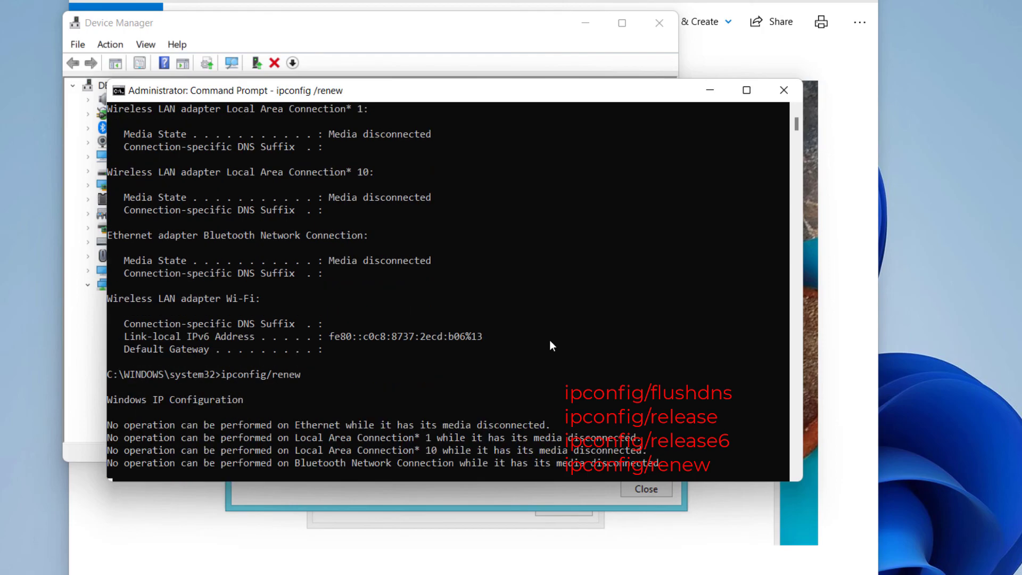